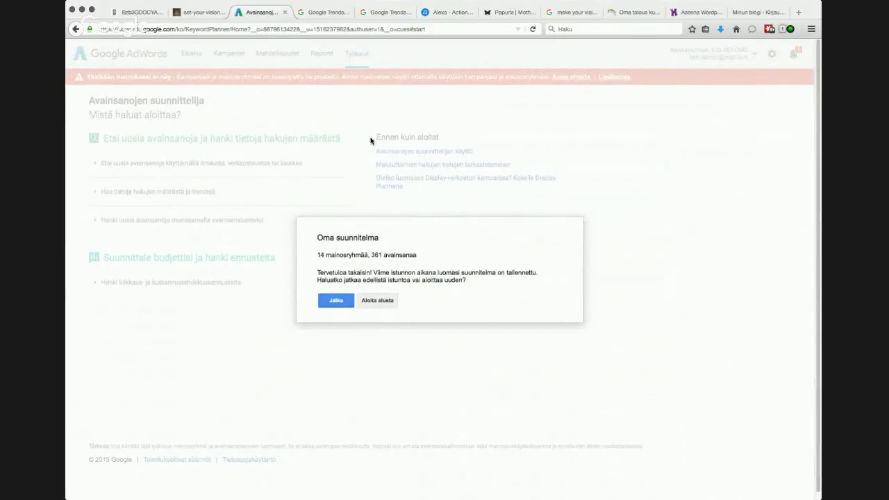
Continue the saved plan and open the form for finding new keywords by phrase, website or category.
{"action": "left_click", "coordinate": [335, 301]}
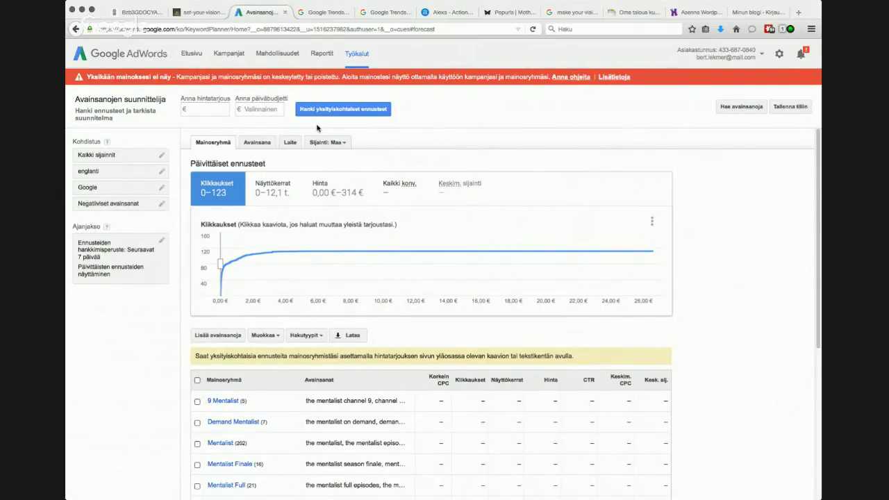
{"action": "left_click", "coordinate": [741, 106]}
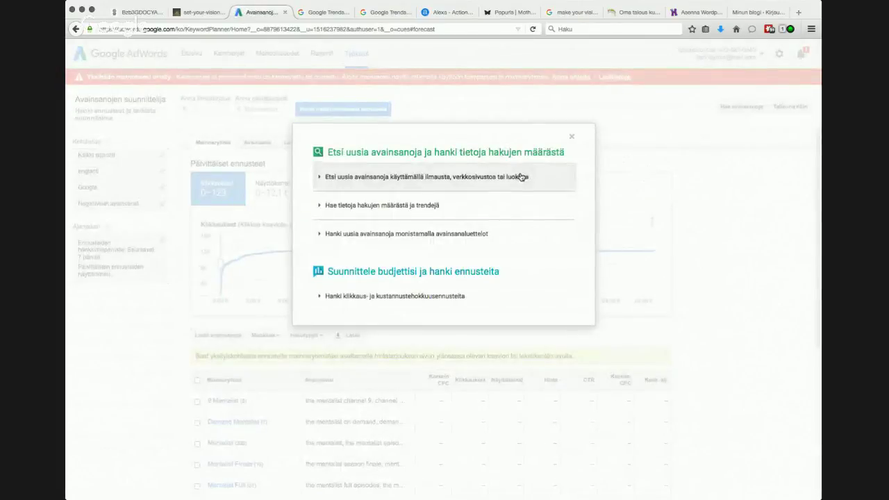
{"action": "left_click", "coordinate": [439, 182]}
{"action": "left_click", "coordinate": [420, 229]}
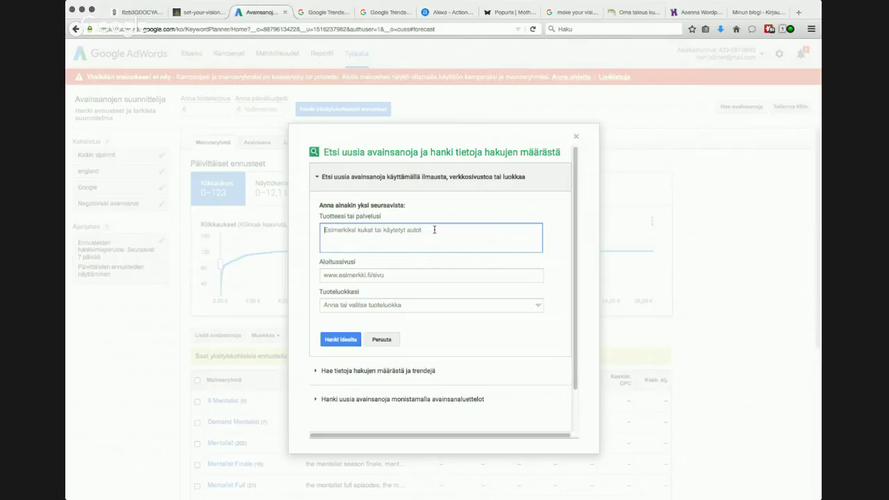
{"action": "type", "text": "jous"}
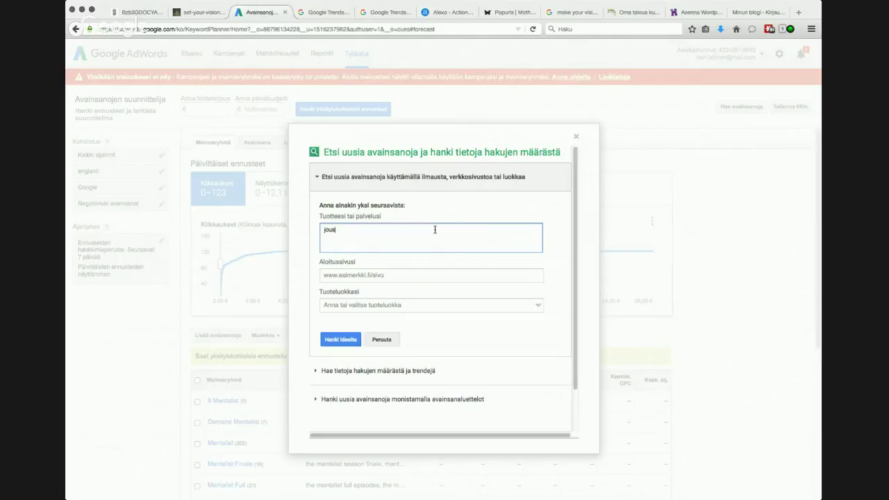
{"action": "type", "text": "iammunta"}
{"action": "key", "text": "Tab"}
{"action": "type", "text": "www."}
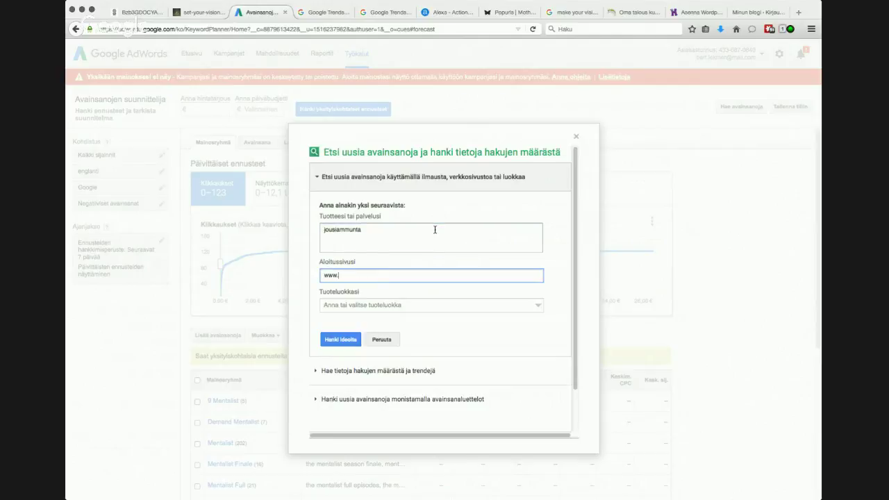
{"action": "type", "text": "tienaakotona.info"}
{"action": "key", "text": "Tab"}
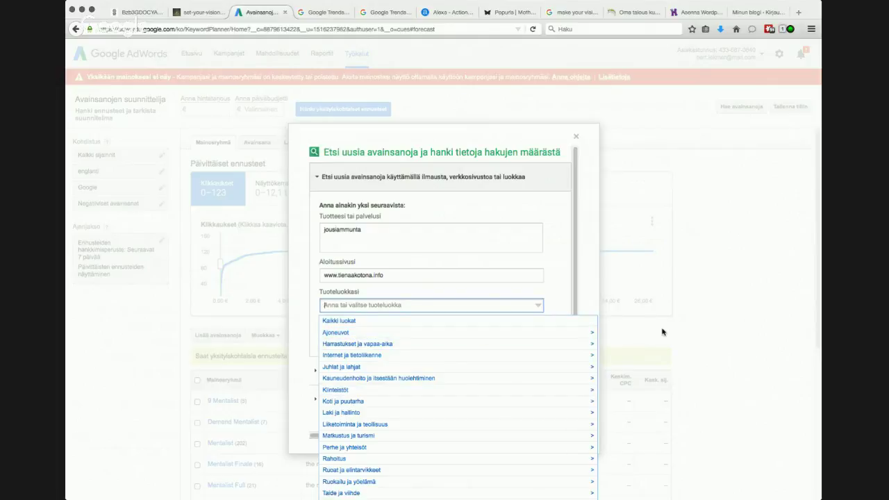
{"action": "left_click", "coordinate": [820, 330]}
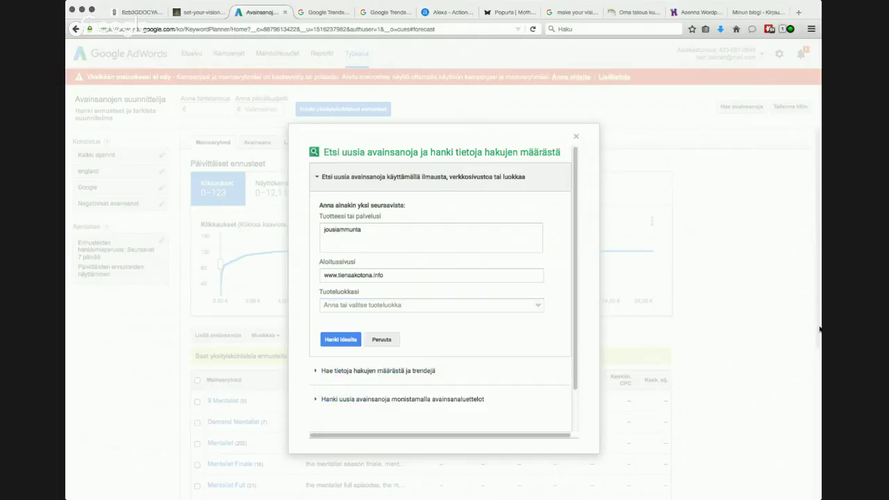
{"action": "left_click", "coordinate": [539, 306]}
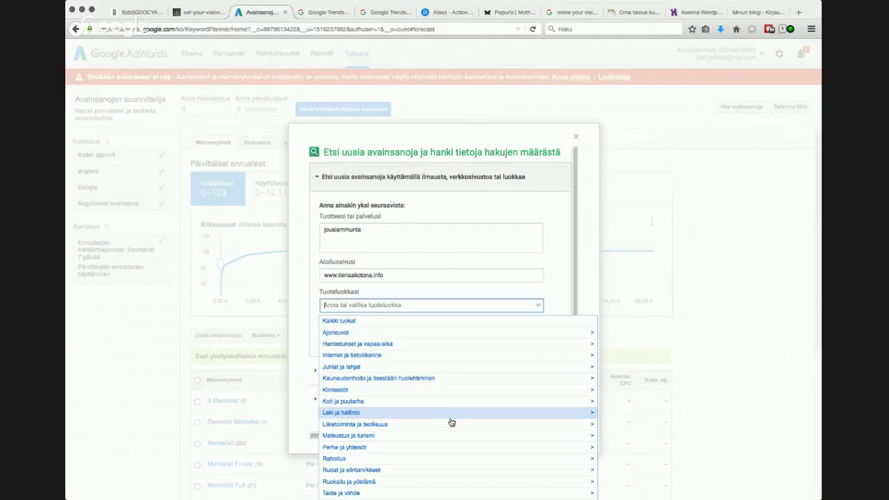
{"action": "left_click", "coordinate": [401, 343]}
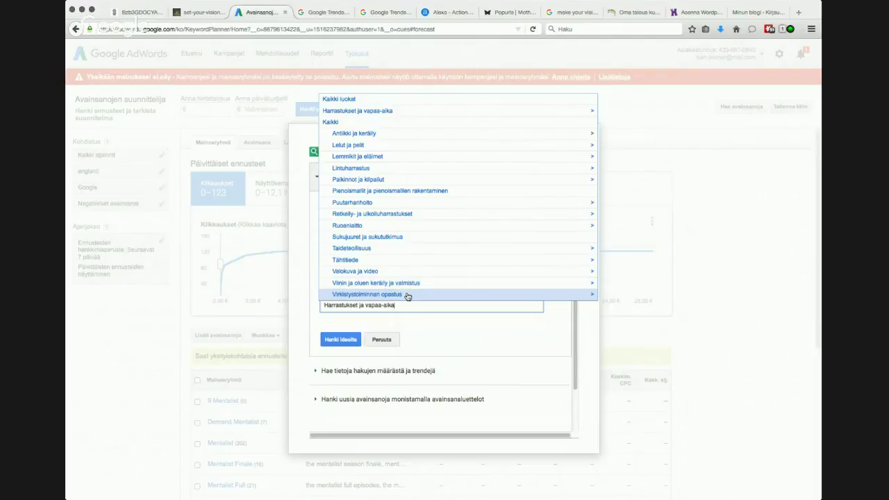
{"action": "left_click", "coordinate": [339, 100]}
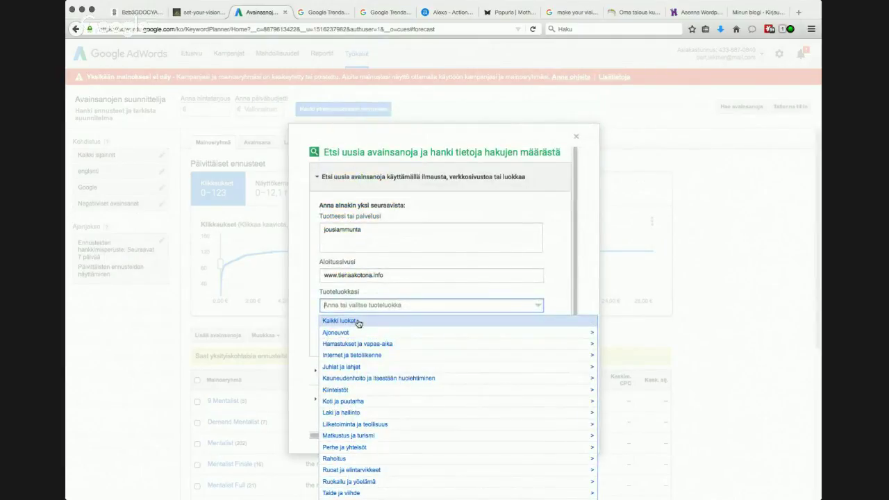
{"action": "type", "text": "har"}
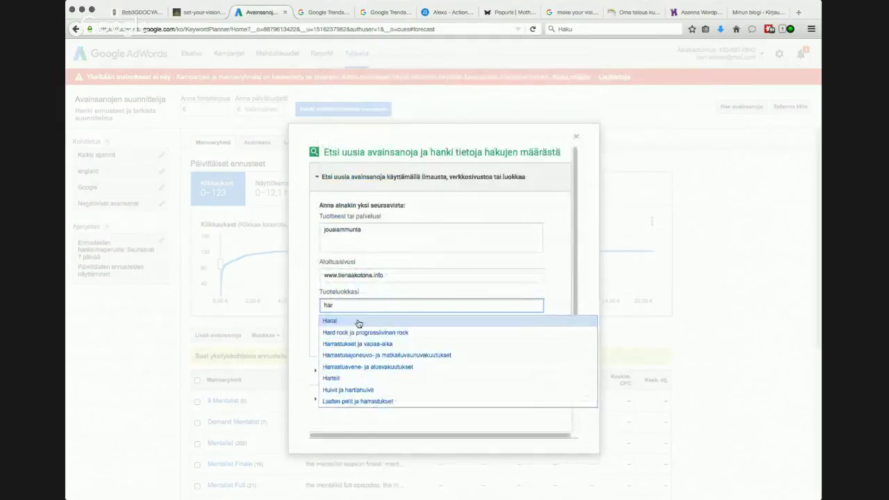
{"action": "key", "text": "BackSpace"}
{"action": "key", "text": "BackSpace"}
Set the product category to Metsästäminen jousella under Jousiammuntatarvikkeet and get the keyword ideas.
{"action": "type", "text": "jousi"}
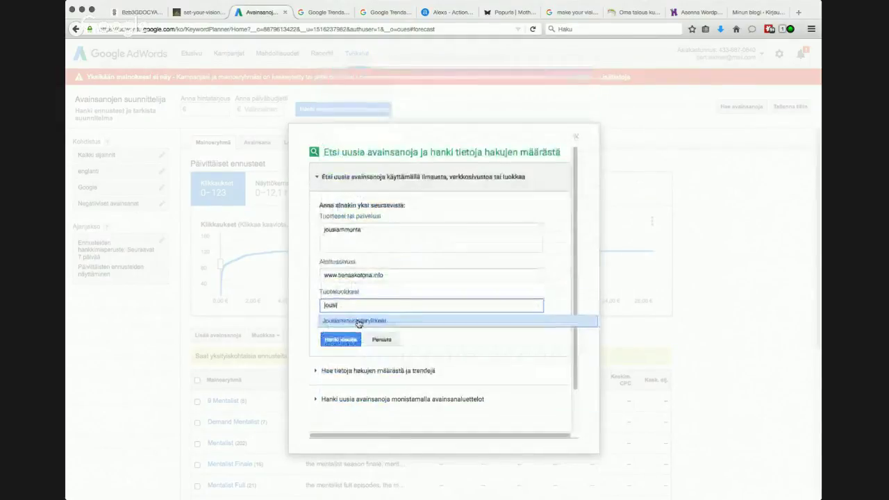
{"action": "left_click", "coordinate": [359, 323]}
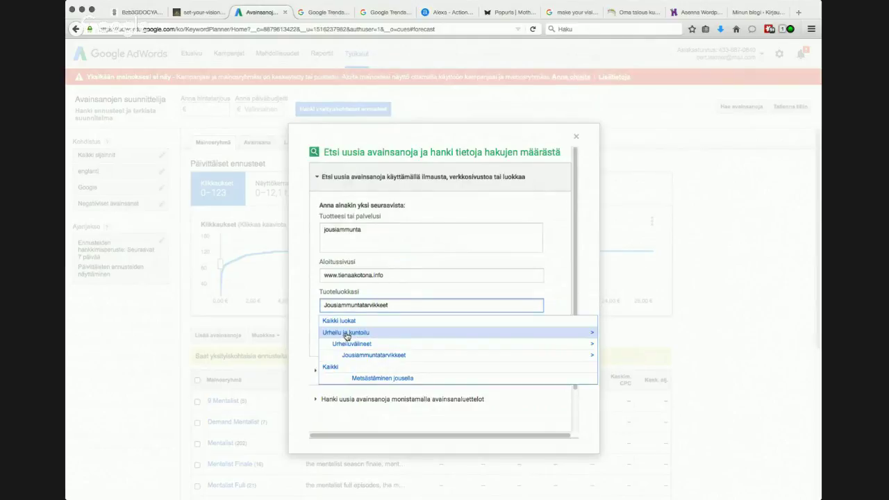
{"action": "left_click", "coordinate": [373, 378]}
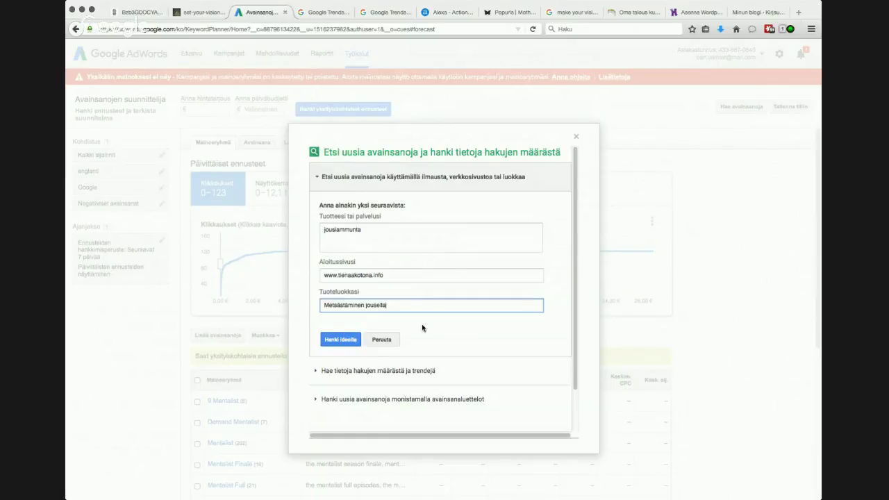
{"action": "scroll", "coordinate": [471, 327], "scroll_direction": "down", "scroll_amount": 2}
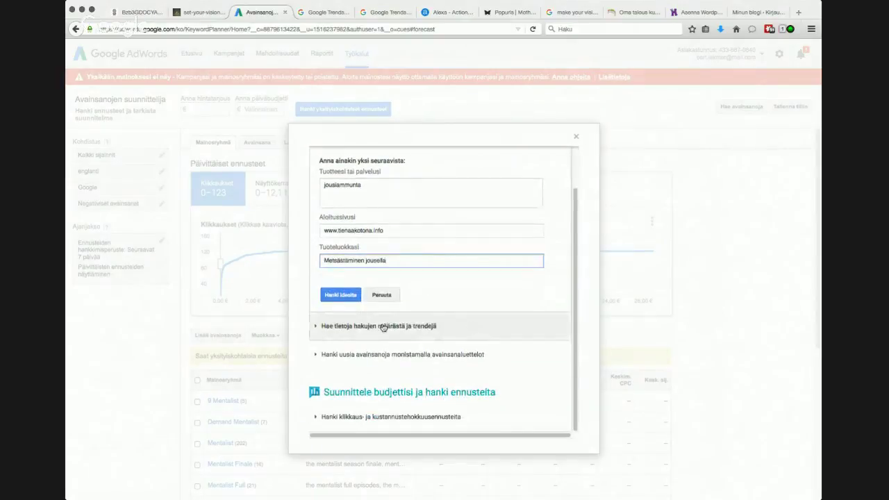
{"action": "left_click", "coordinate": [337, 297]}
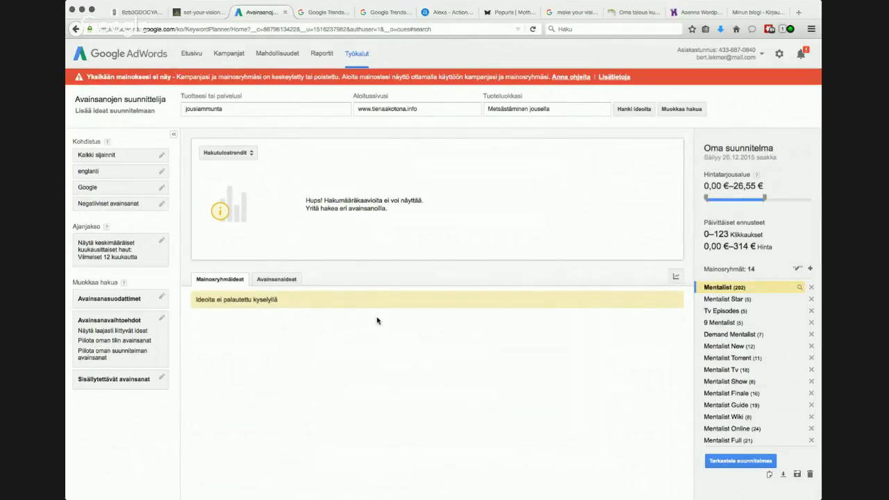
Show the individual keyword ideas and examine the average monthly searches for "jousiammunta".
{"action": "left_click", "coordinate": [276, 281]}
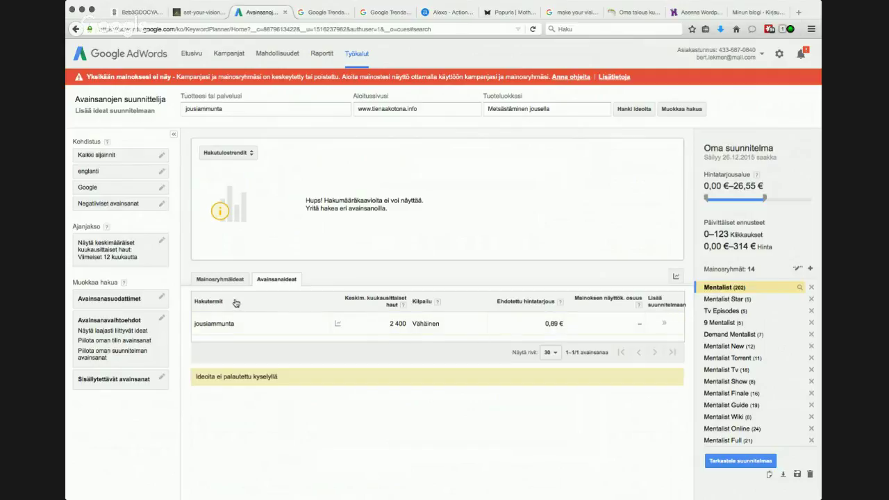
{"action": "double_click", "coordinate": [271, 111]}
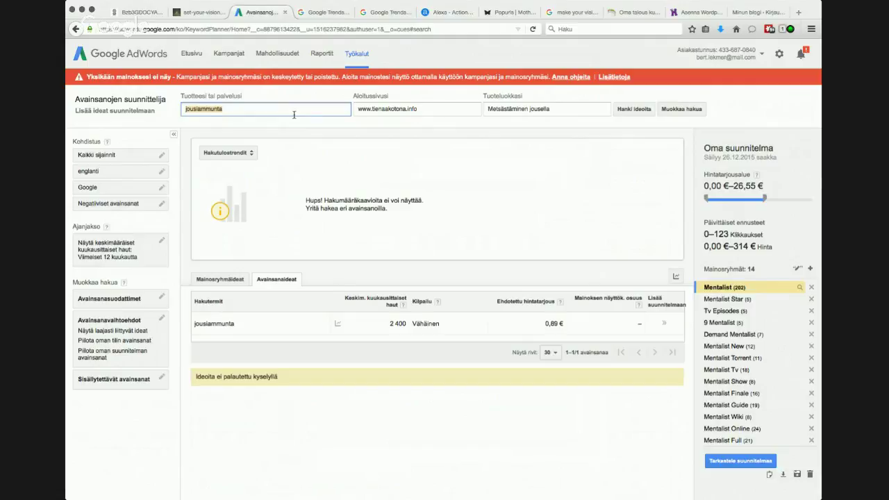
{"action": "left_click_drag", "start_coordinate": [387, 324], "coordinate": [405, 324]}
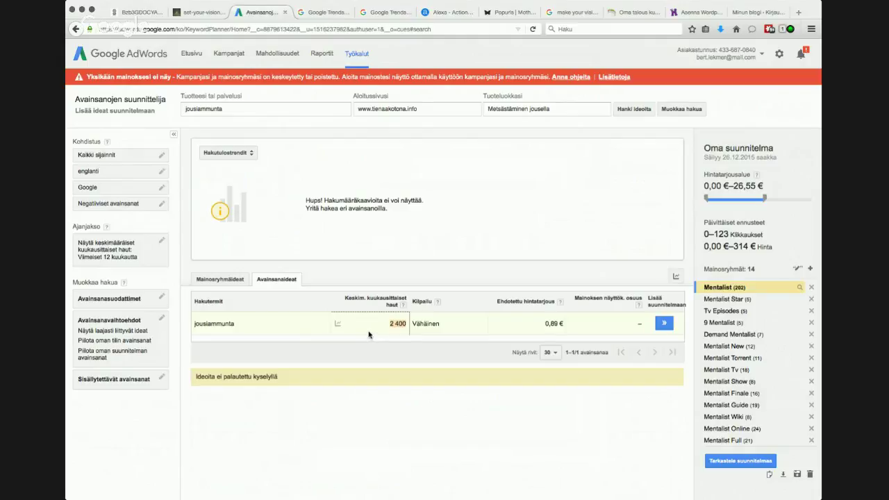
Reopen the keyword search form to modify the "jousiammunta" search, selecting its product phrase for replacement.
{"action": "double_click", "coordinate": [247, 108]}
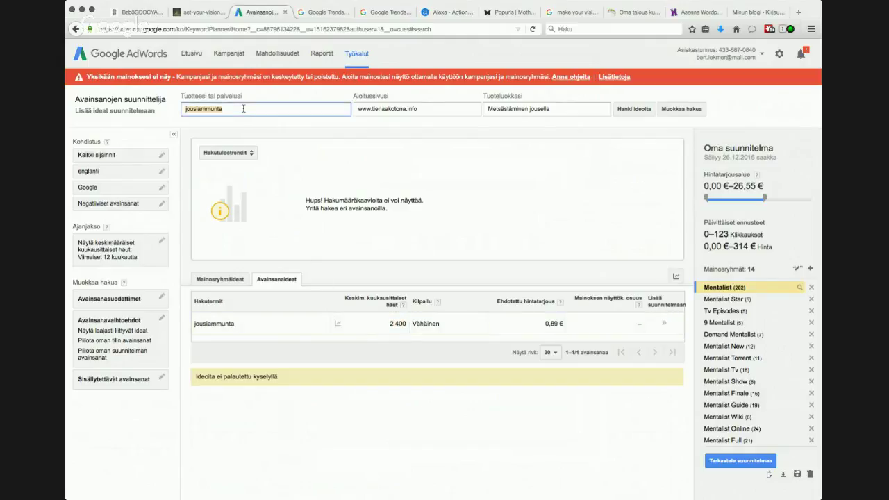
{"action": "left_click", "coordinate": [521, 109]}
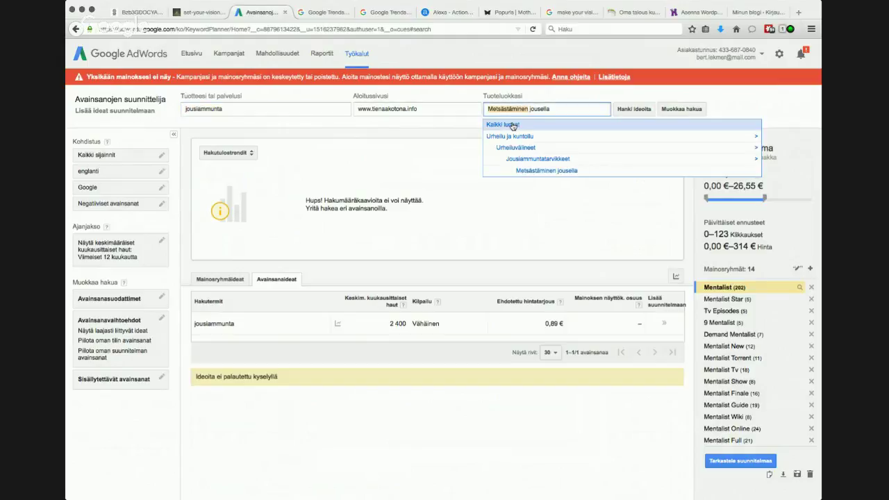
{"action": "left_click", "coordinate": [674, 110]}
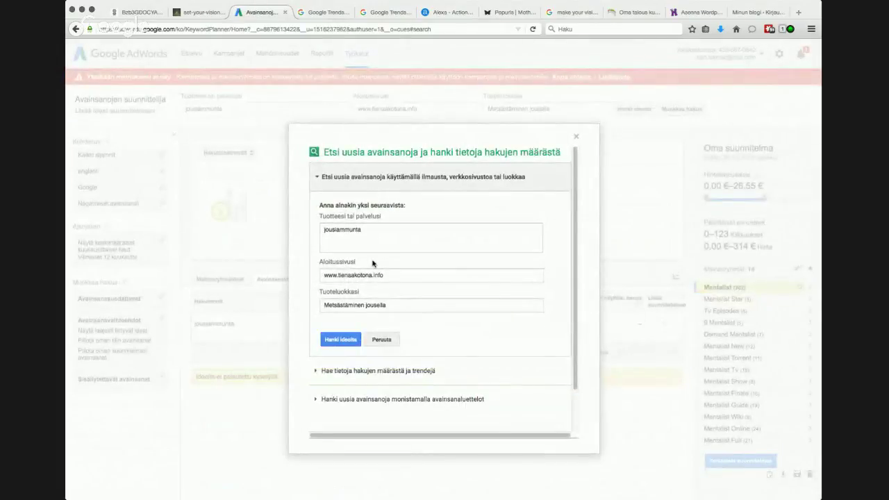
{"action": "double_click", "coordinate": [366, 236]}
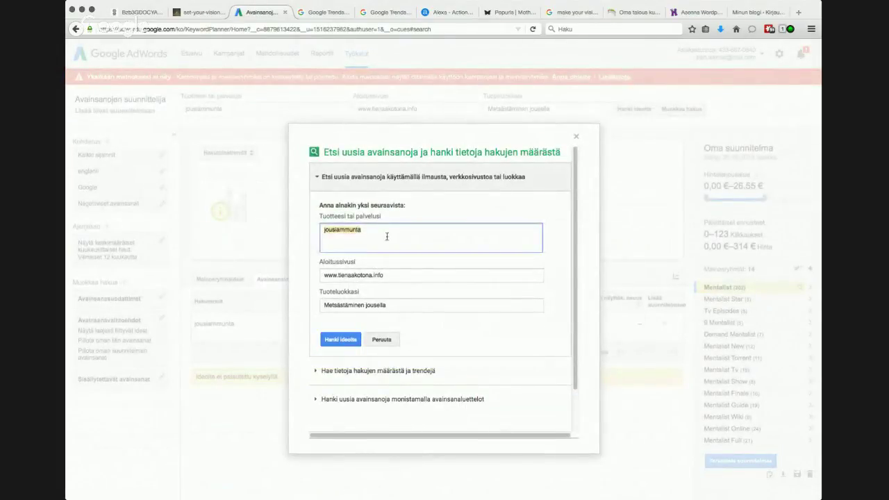
{"action": "type", "text": "tienaa"}
{"action": "key", "text": "BackSpace"}
{"action": "key", "text": "BackSpace"}
{"action": "key", "text": "BackSpace"}
{"action": "key", "text": "BackSpace"}
{"action": "key", "text": "BackSpace"}
{"action": "key", "text": "BackSpace"}
{"action": "key", "text": "BackSpace"}
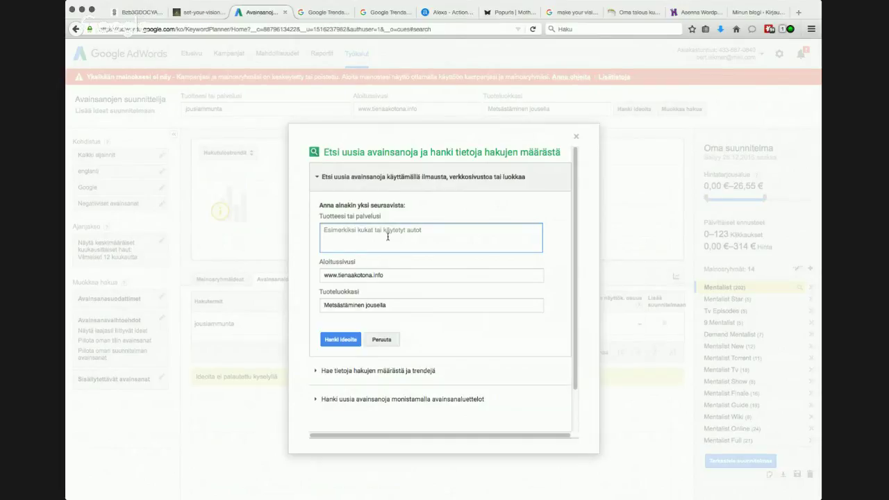
{"action": "type", "text": "ssl"}
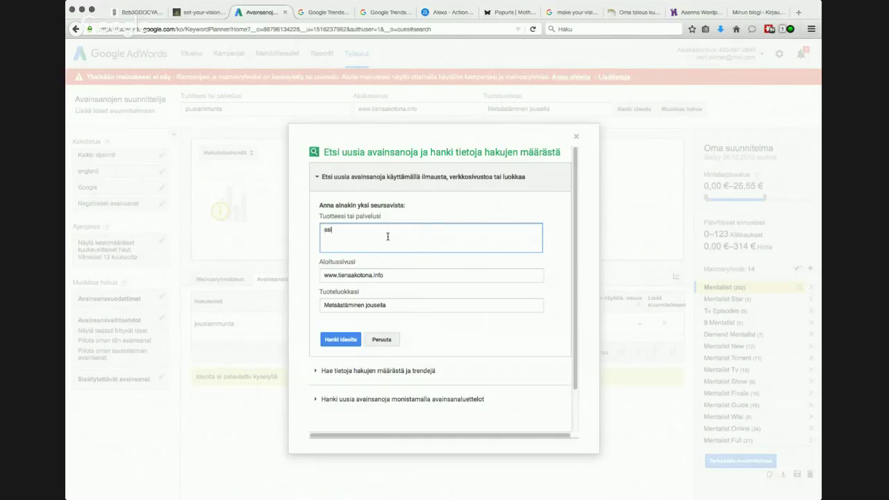
{"action": "type", "text": " sertifikaatti"}
{"action": "double_click", "coordinate": [361, 275]}
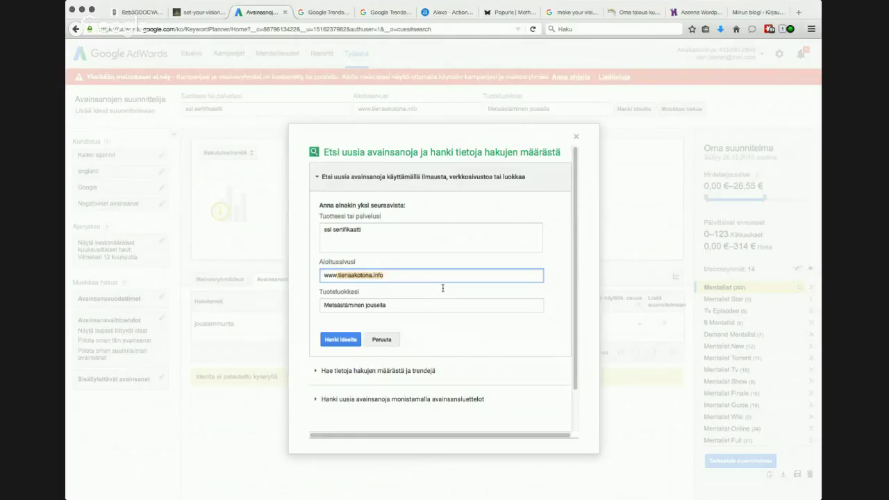
{"action": "type", "text": "aitoa.fi"}
Change the product category to Verkoston turvallisuus under Internet ja tietoliikenne > Internet and get the keyword ideas.
{"action": "left_click", "coordinate": [437, 306]}
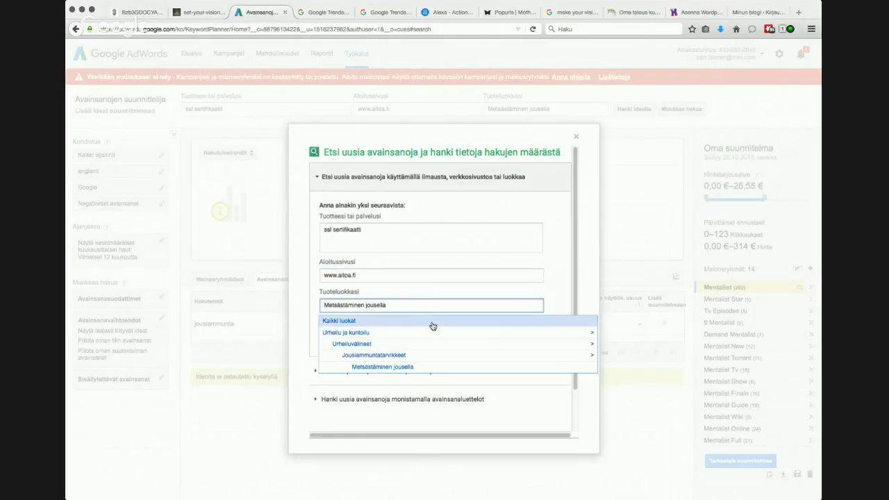
{"action": "left_click", "coordinate": [482, 322]}
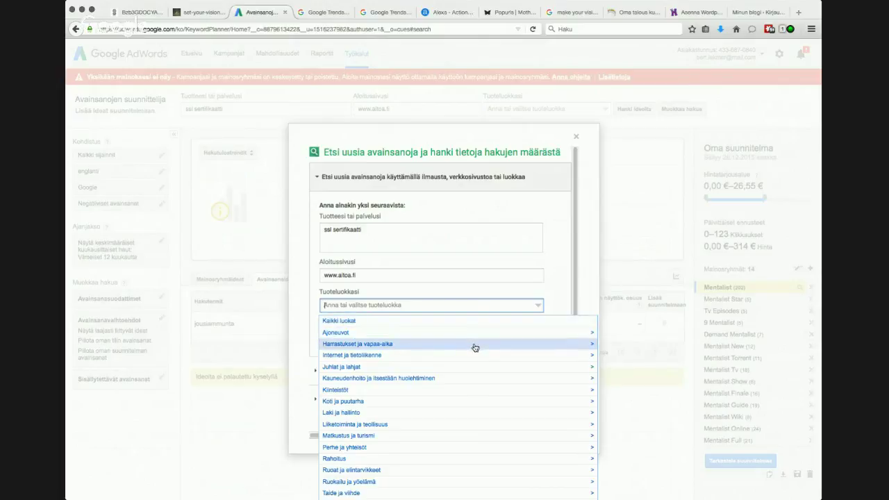
{"action": "left_click", "coordinate": [470, 356]}
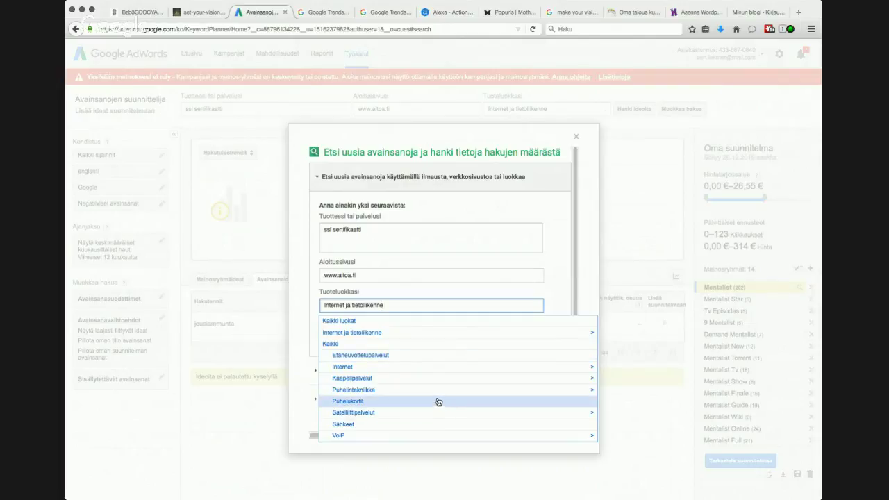
{"action": "left_click", "coordinate": [420, 368]}
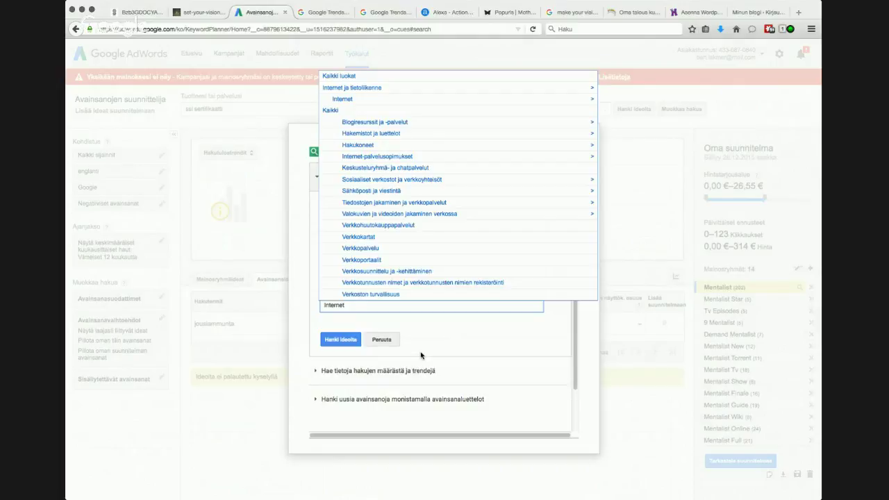
{"action": "left_click", "coordinate": [403, 295]}
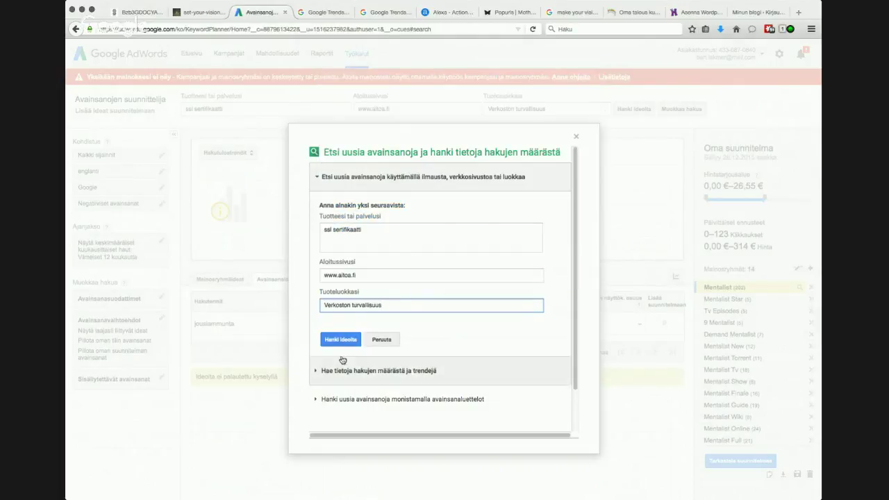
{"action": "left_click", "coordinate": [351, 339]}
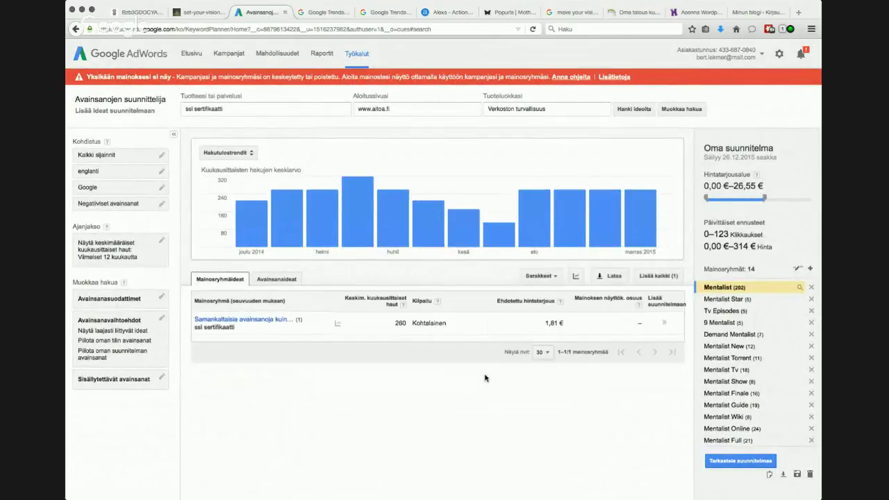
Compare the keyword ideas with the ad group ideas, and open the ad group of keywords similar to "ssl sertifikaatti".
{"action": "left_click", "coordinate": [275, 281]}
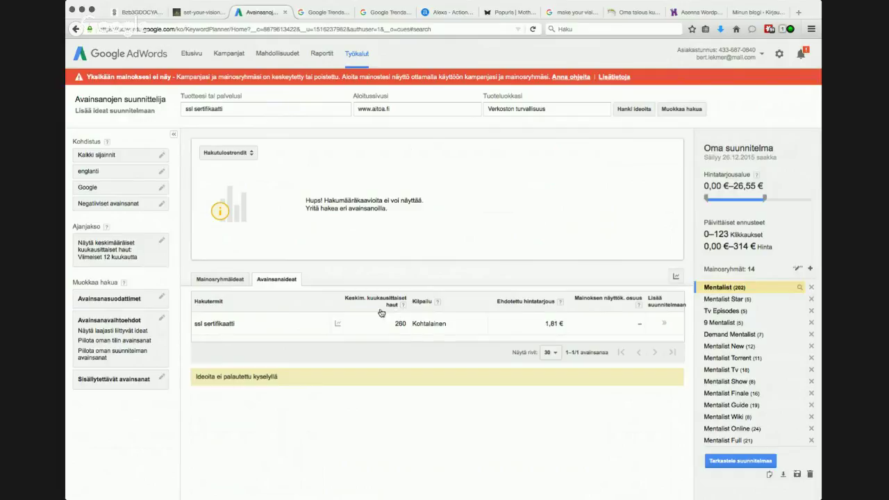
{"action": "left_click", "coordinate": [240, 282]}
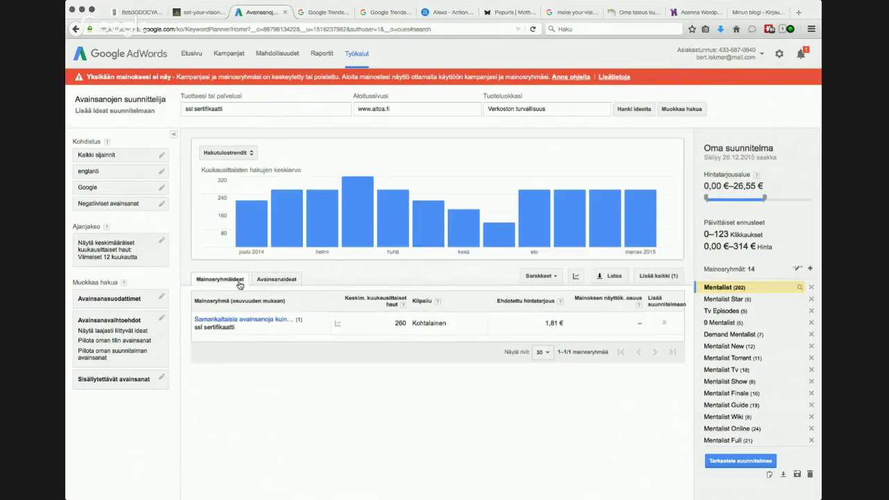
{"action": "left_click", "coordinate": [253, 322]}
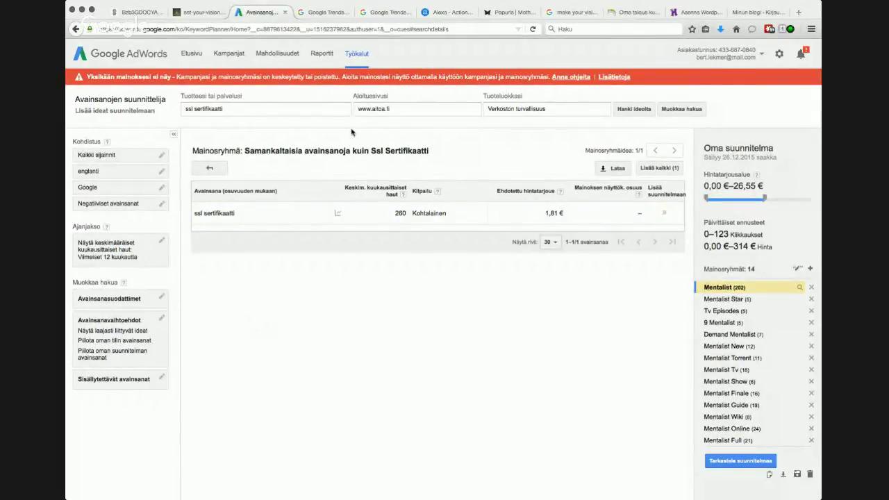
Return from the opened ad group to the results and compare the keyword ideas with the ad group ideas, keeping the Hakutulostrendit chart.
{"action": "triple_click", "coordinate": [380, 111]}
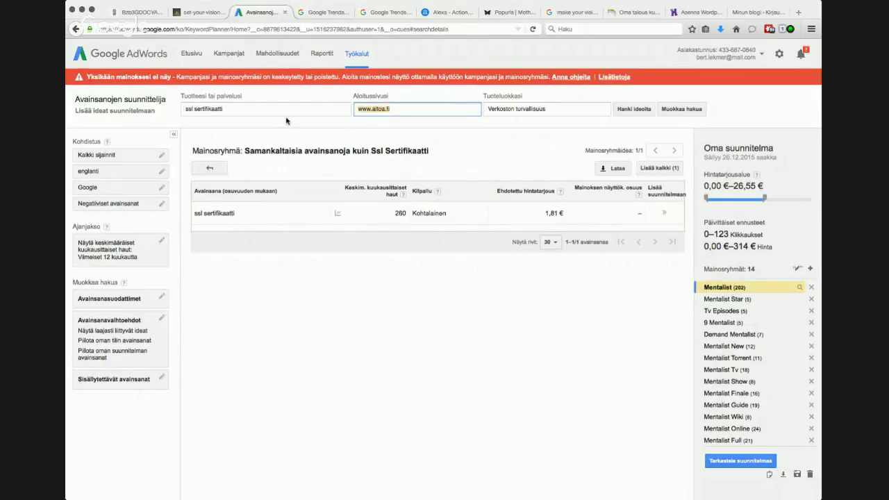
{"action": "left_click", "coordinate": [209, 168]}
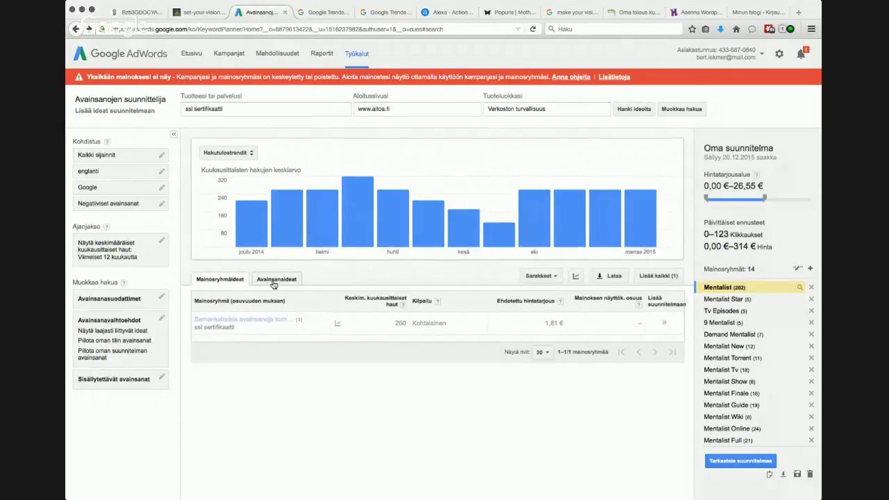
{"action": "left_click", "coordinate": [275, 280]}
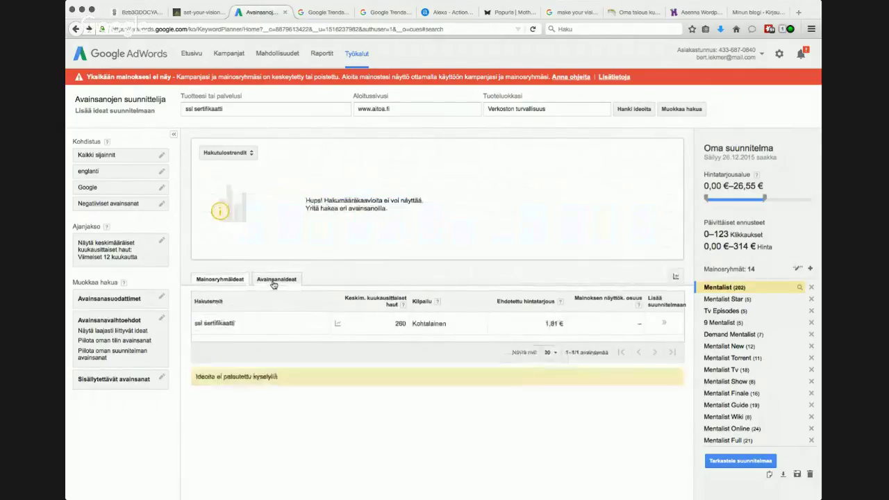
{"action": "left_click", "coordinate": [249, 153]}
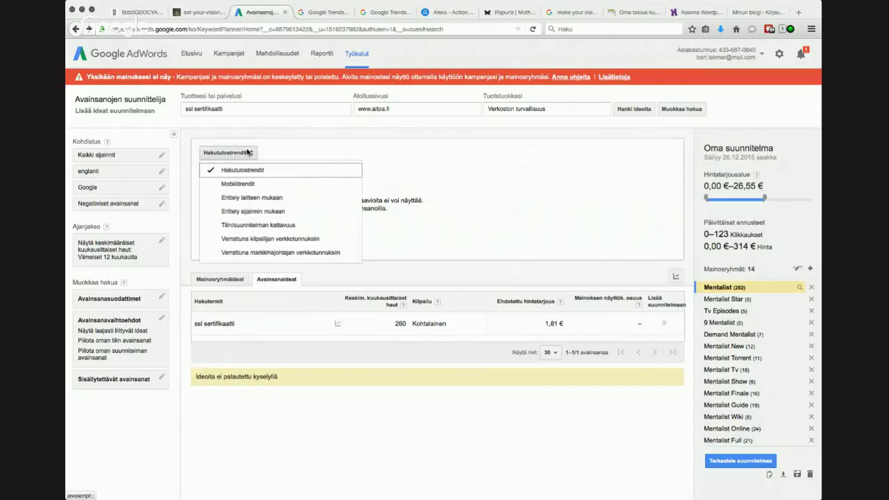
{"action": "left_click", "coordinate": [276, 170]}
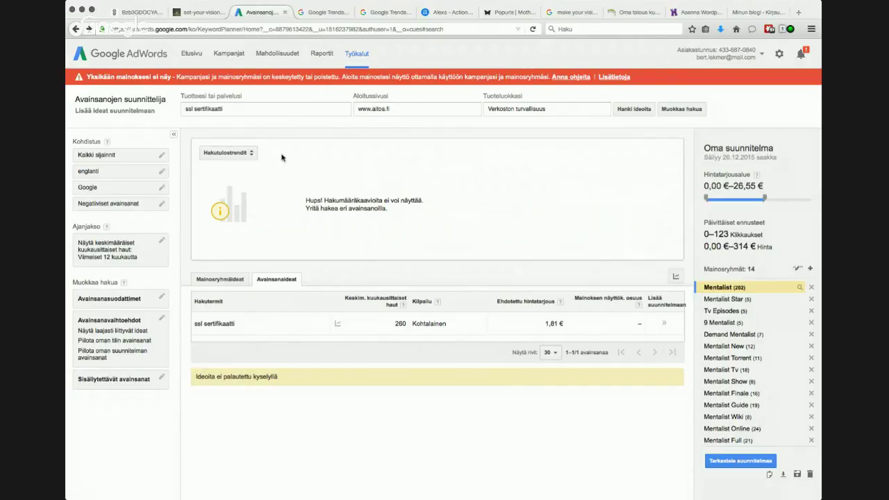
{"action": "left_click", "coordinate": [229, 282]}
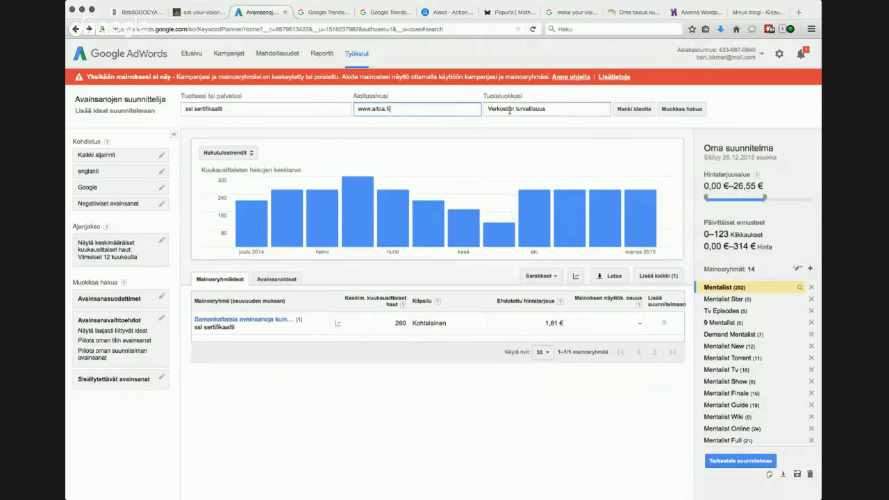
{"action": "left_click", "coordinate": [567, 111]}
{"action": "left_click", "coordinate": [511, 125]}
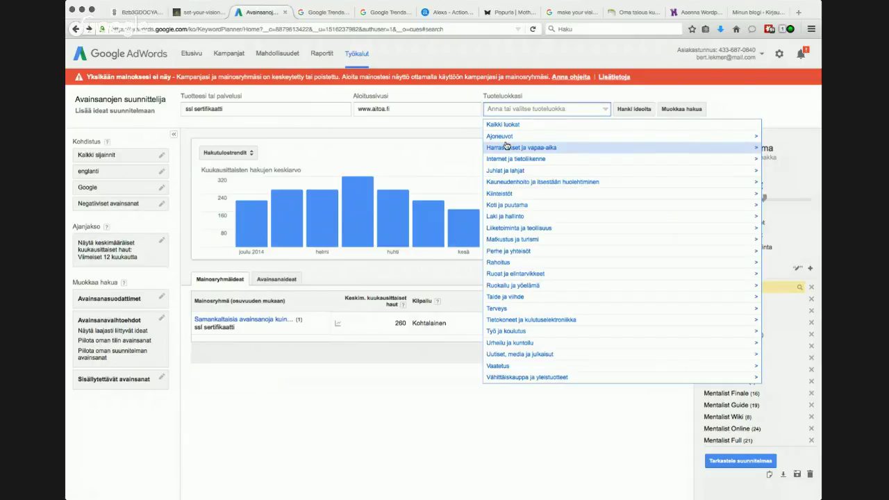
{"action": "left_click", "coordinate": [437, 107]}
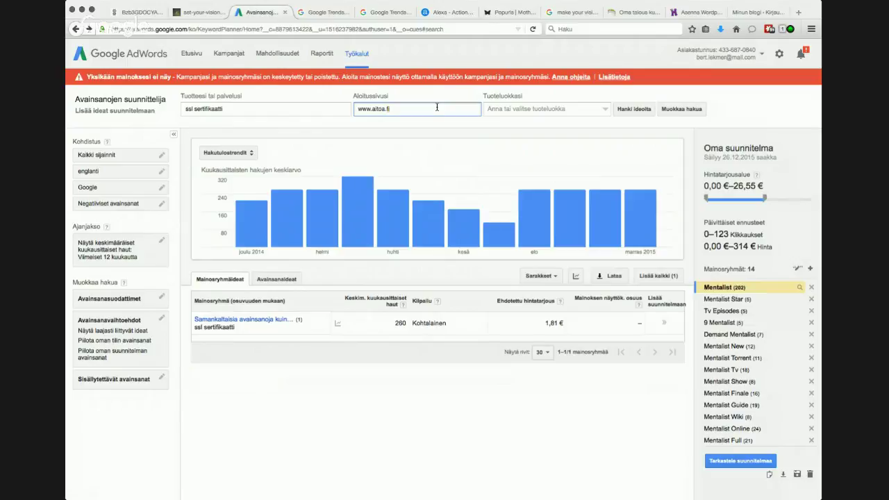
Show the keyword ideas for "ssl sertifikaatti" again and look over the list of available AdWords tools without opening any.
{"action": "left_click", "coordinate": [278, 279]}
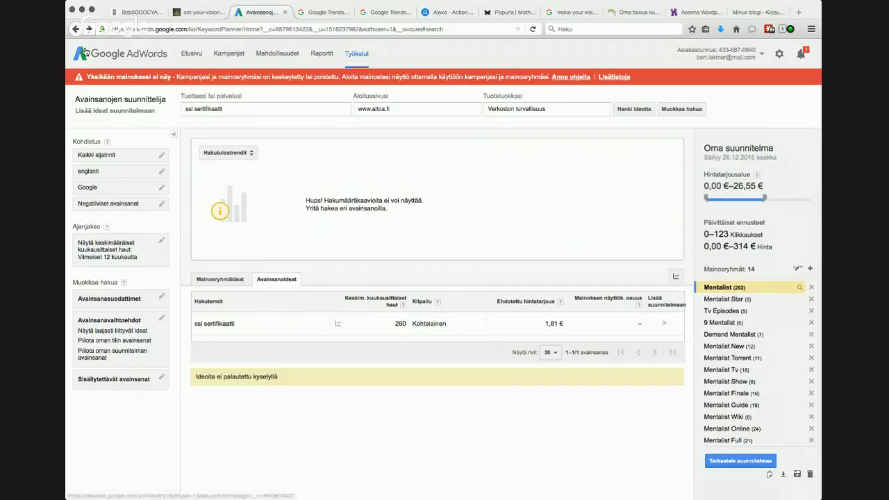
{"action": "left_click", "coordinate": [354, 54]}
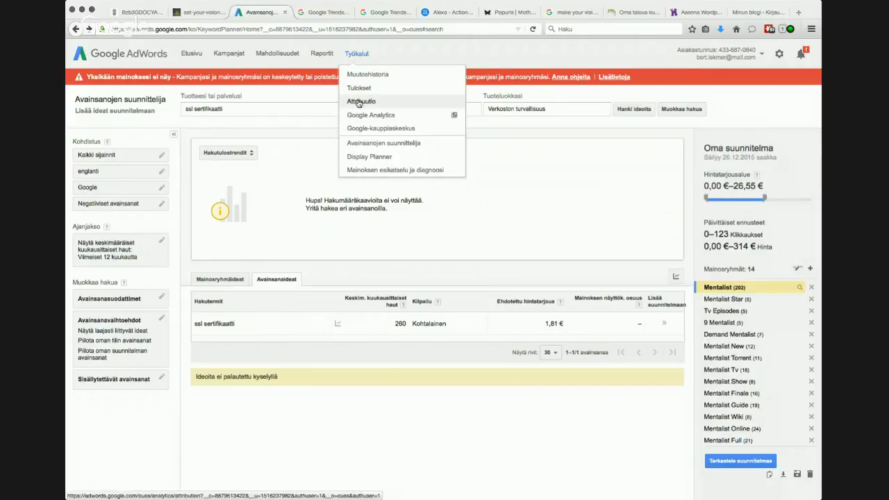
{"action": "left_click", "coordinate": [306, 98]}
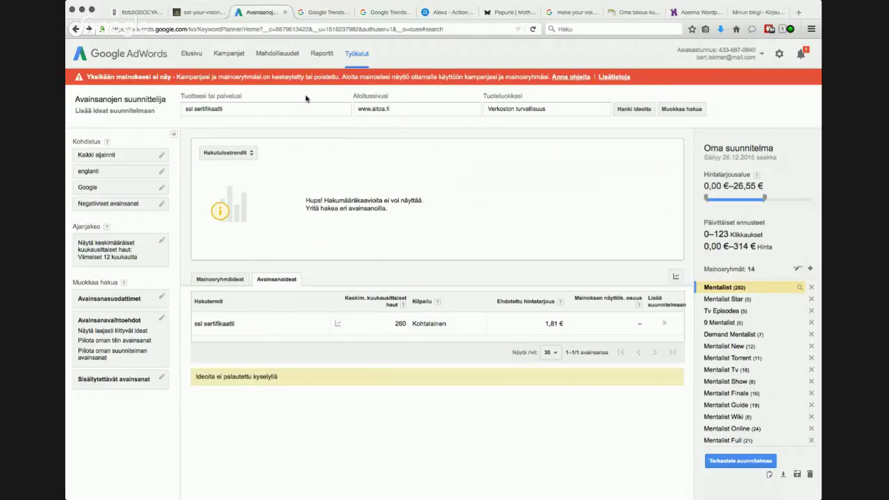